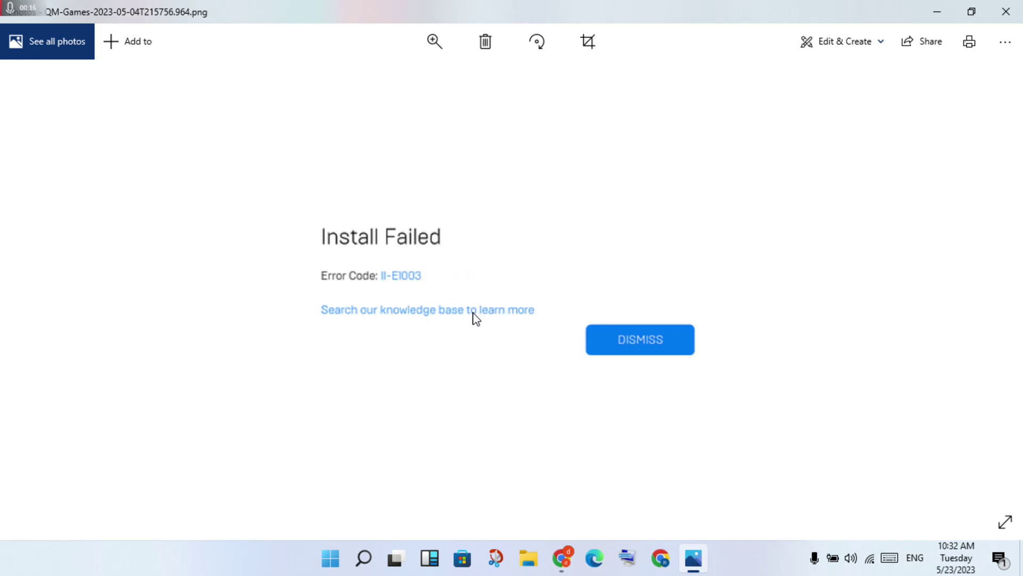
# Close the error image and open the %localappdata% folder through the Run dialog
pyautogui.click(1005, 11)
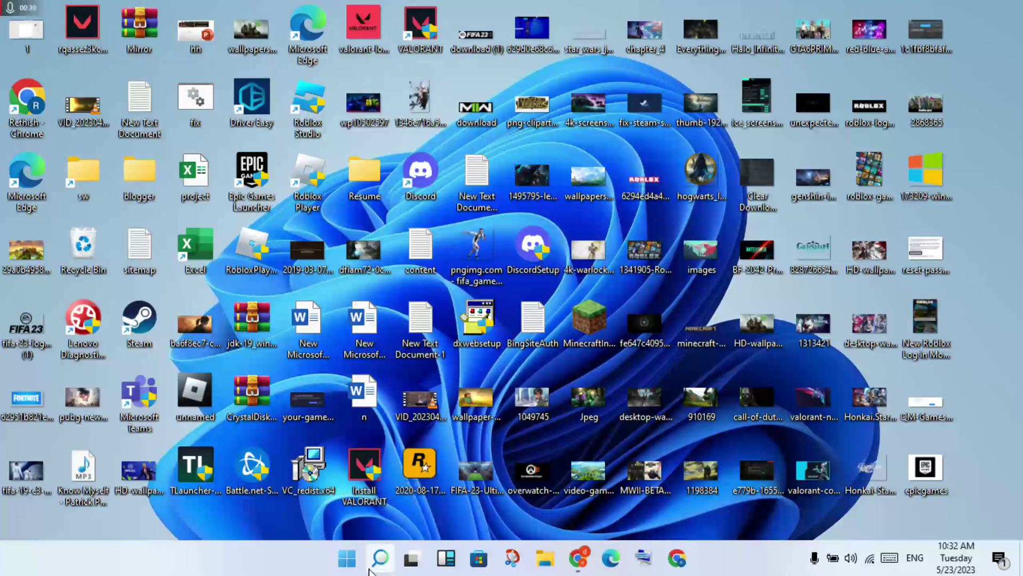
pyautogui.click(383, 565)
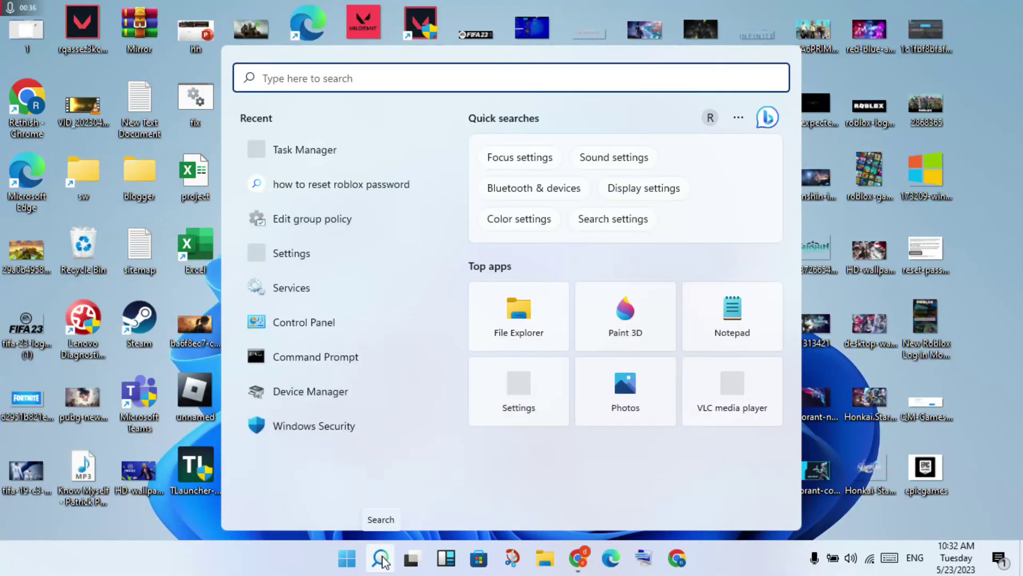
pyautogui.write('run')
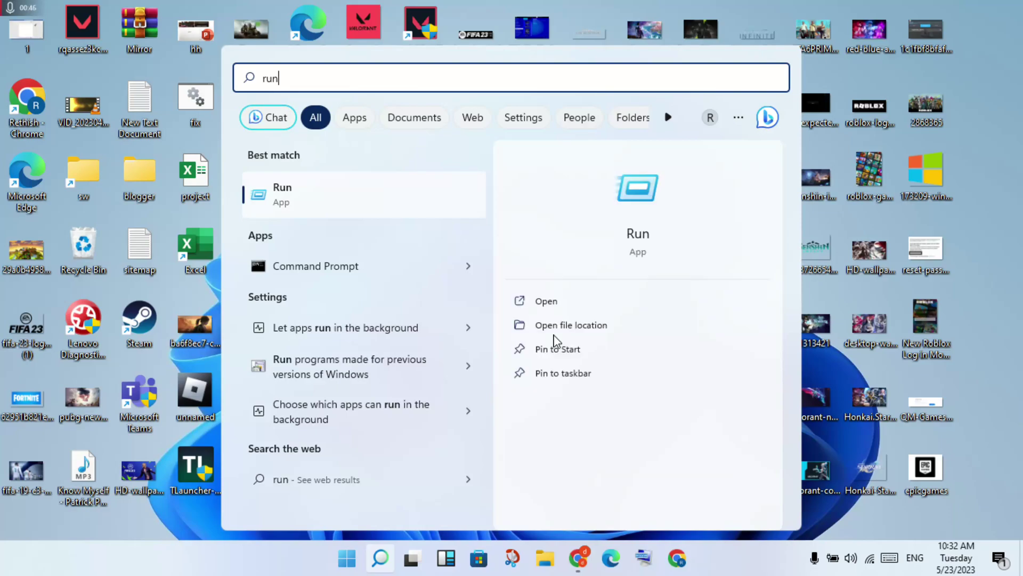
pyautogui.click(563, 308)
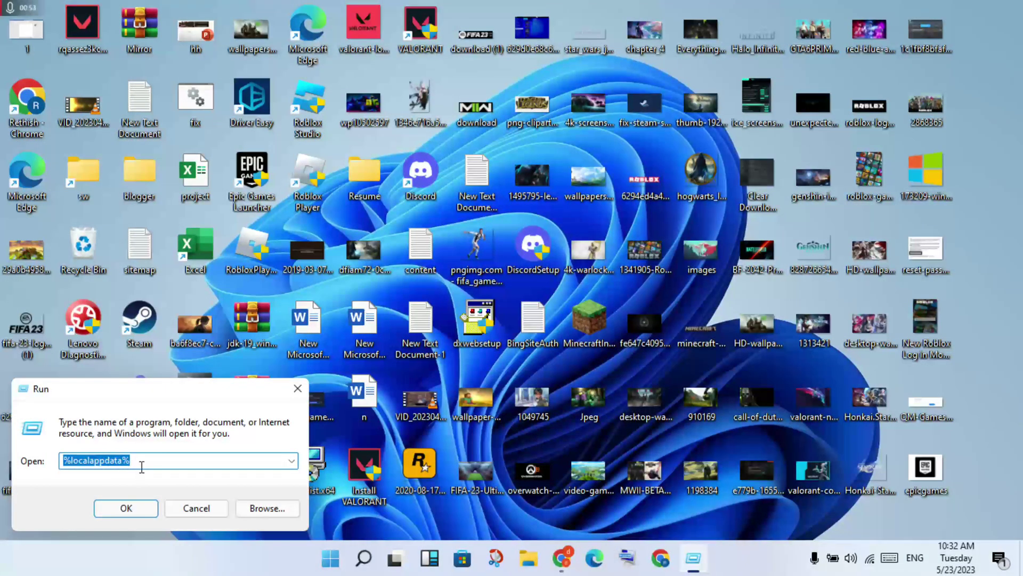
pyautogui.click(130, 508)
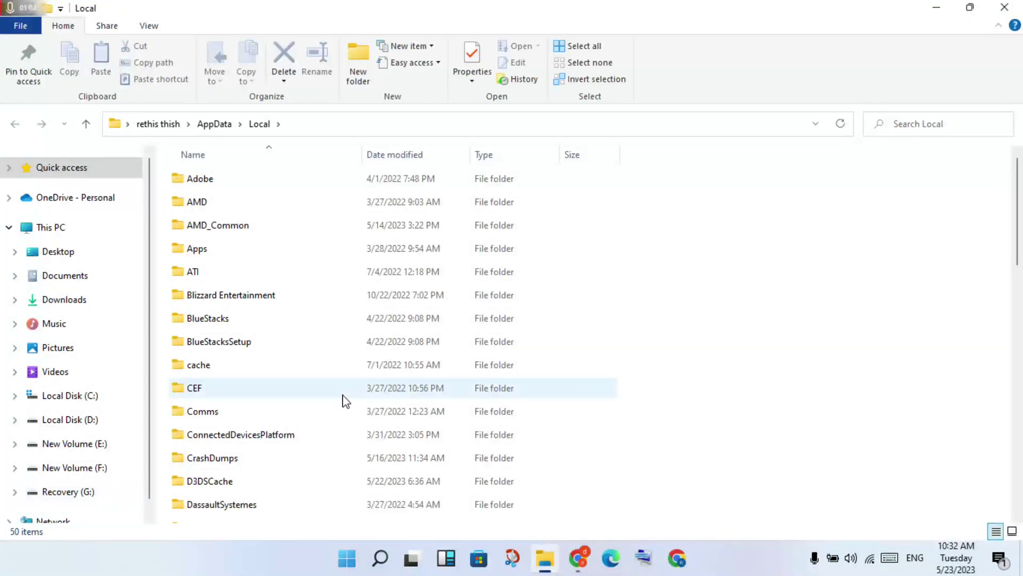
# Look inside the Epic Games folder and its Epic Online Services subfolder, and return to the Local folder
pyautogui.scroll(-3, 689, 334)
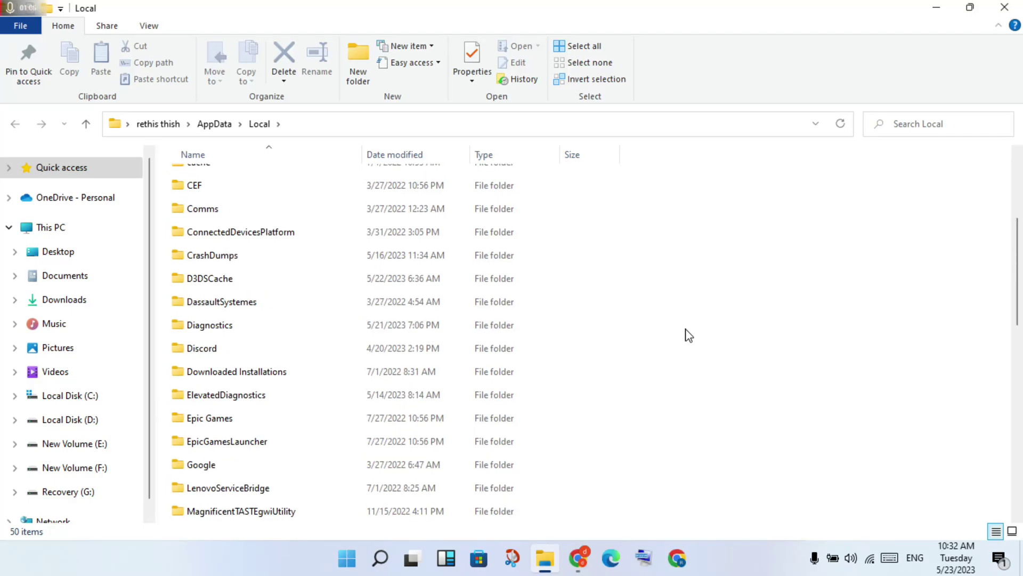
pyautogui.click(456, 419)
pyautogui.doubleClick(456, 418)
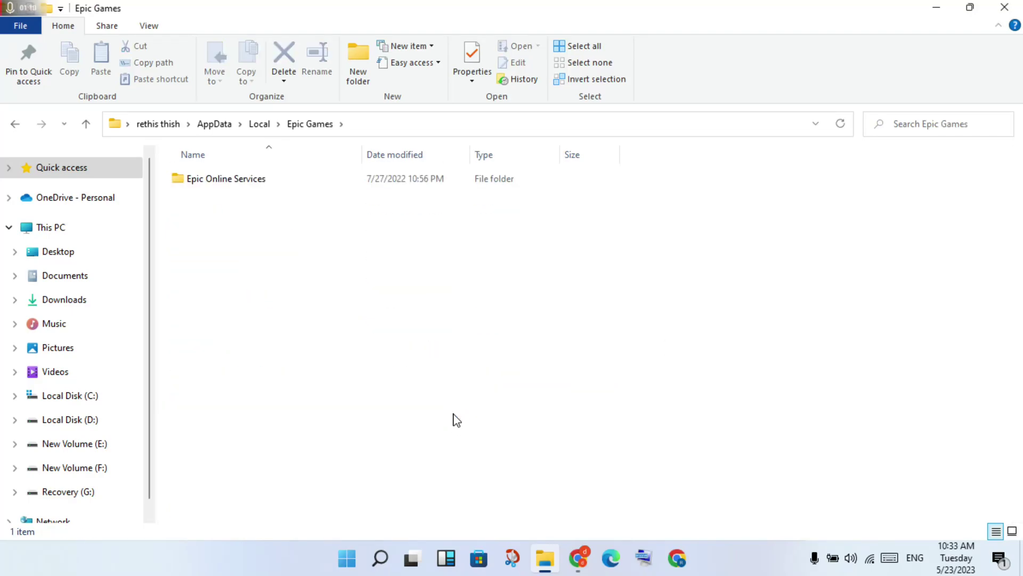
pyautogui.click(284, 184)
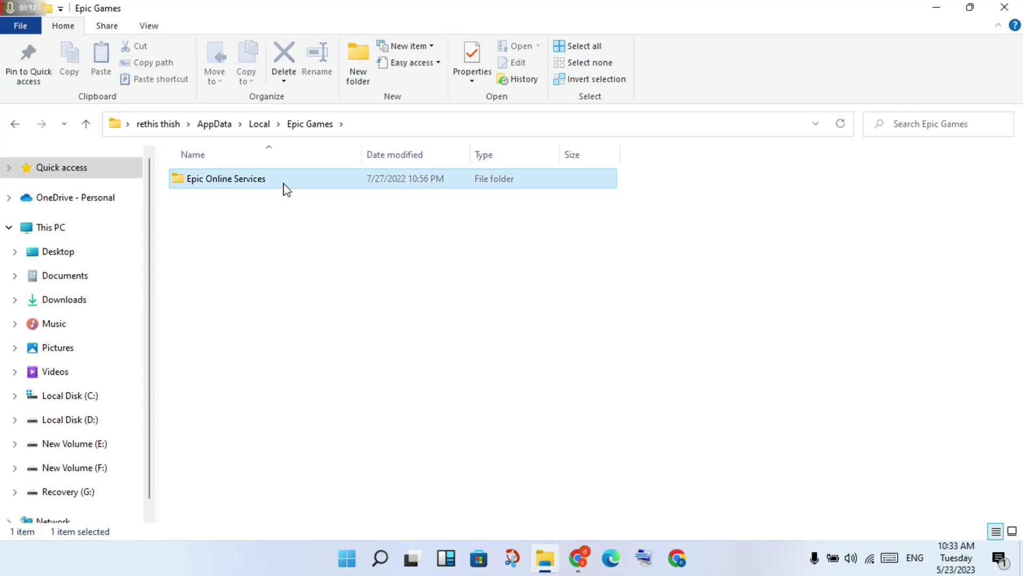
pyautogui.doubleClick(284, 184)
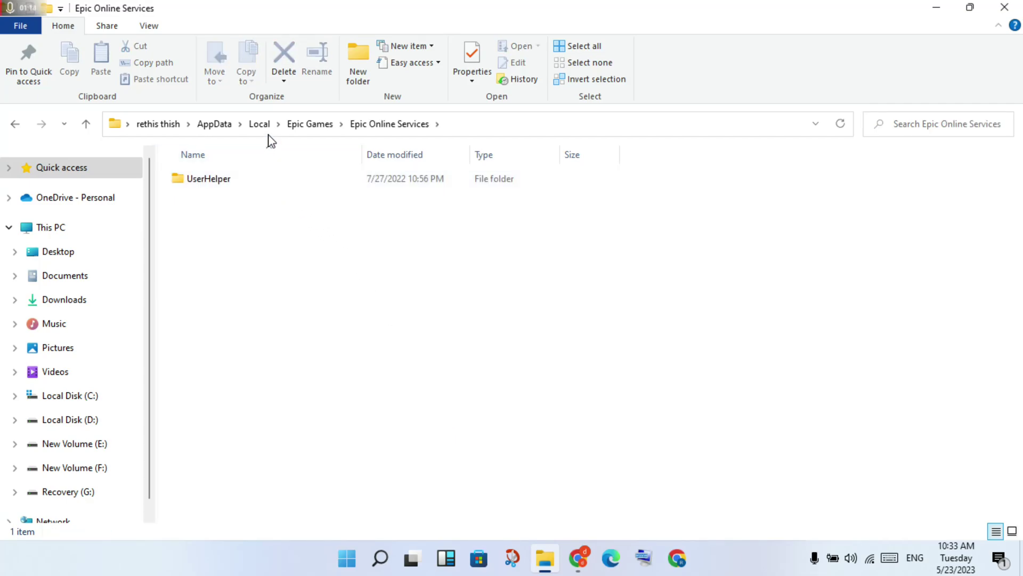
pyautogui.click(309, 128)
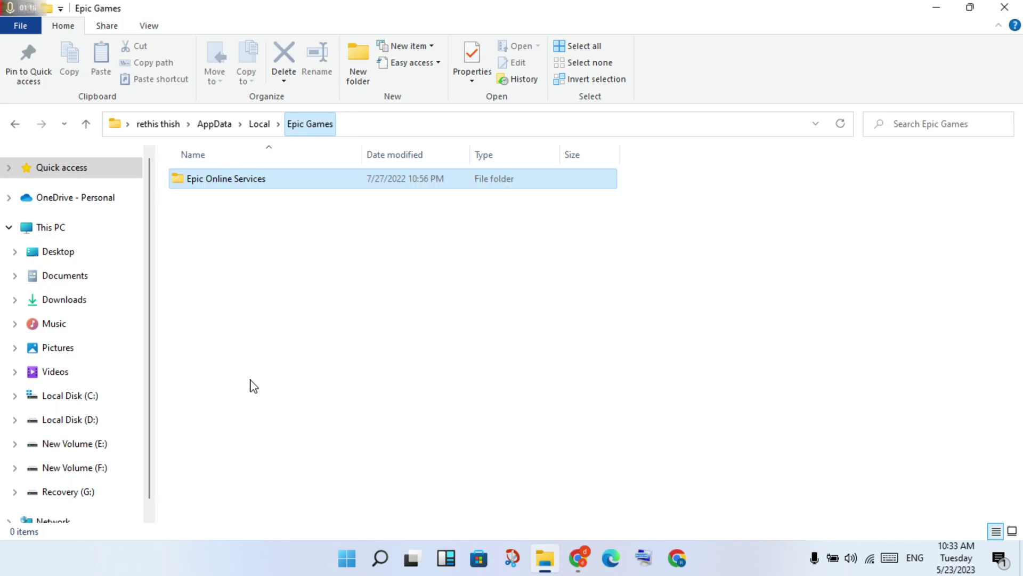
pyautogui.click(263, 129)
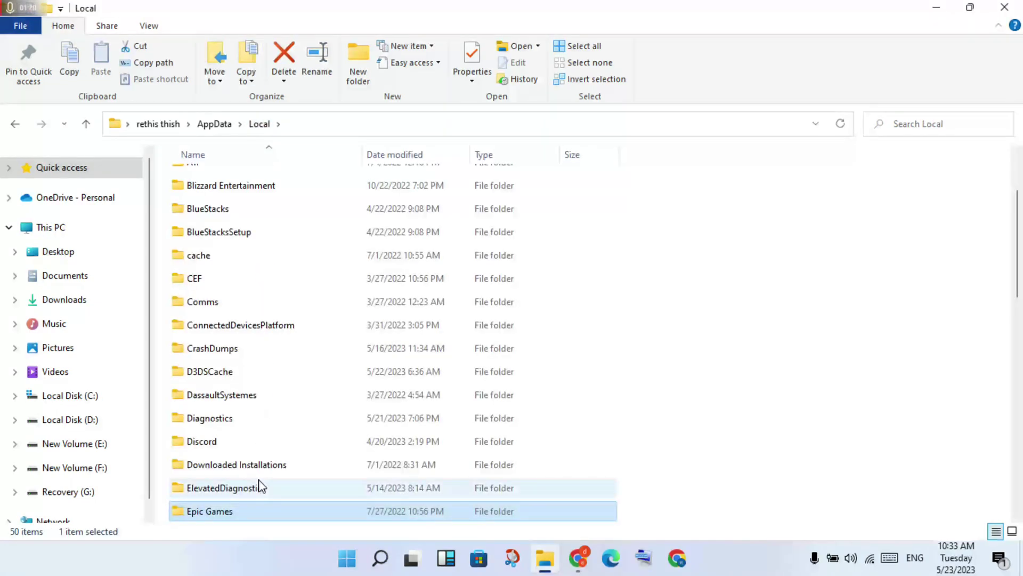
# Open the Saved folder inside EpicGamesLauncher
pyautogui.scroll(-3, 259, 485)
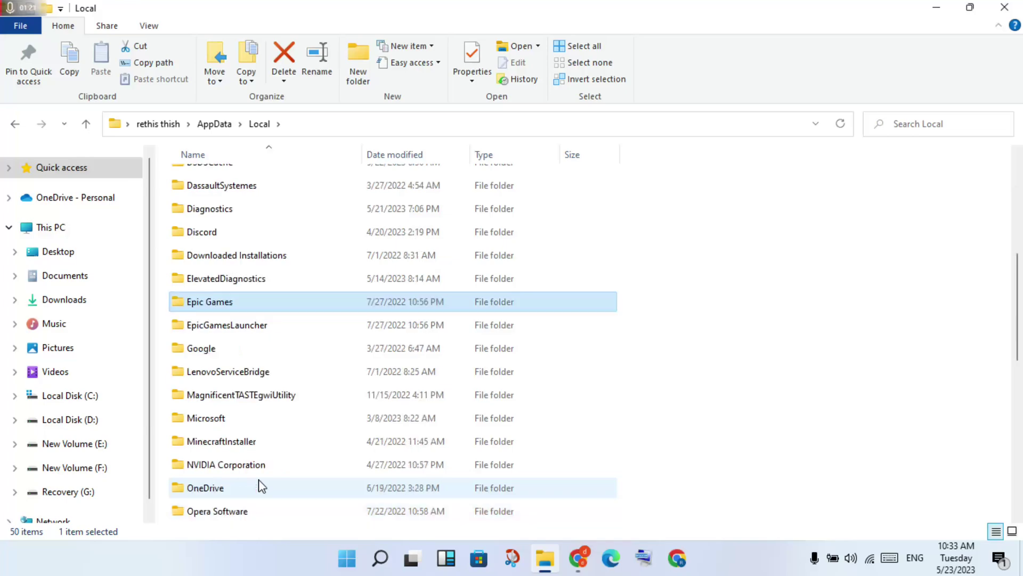
pyautogui.doubleClick(277, 331)
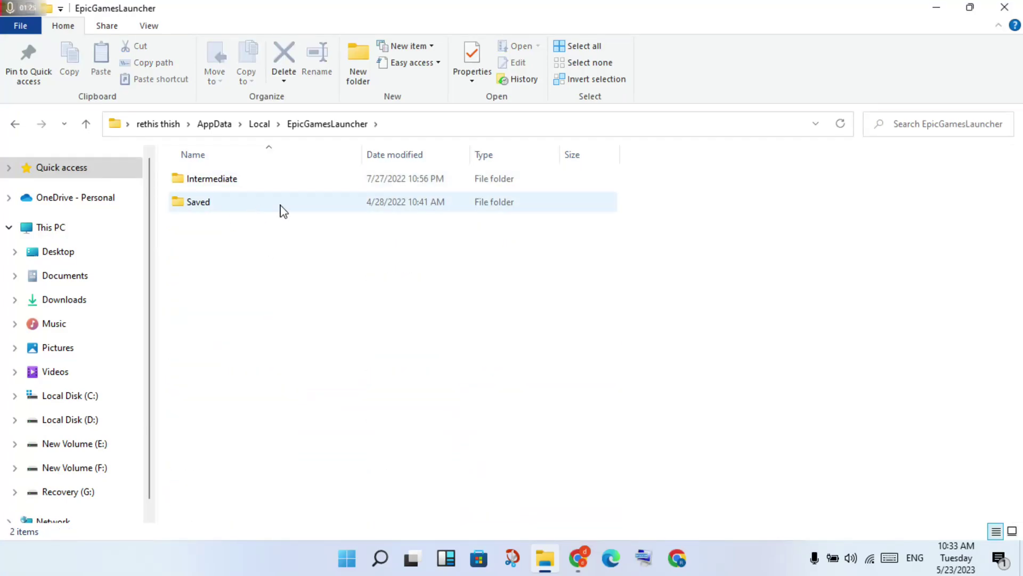
pyautogui.click(253, 208)
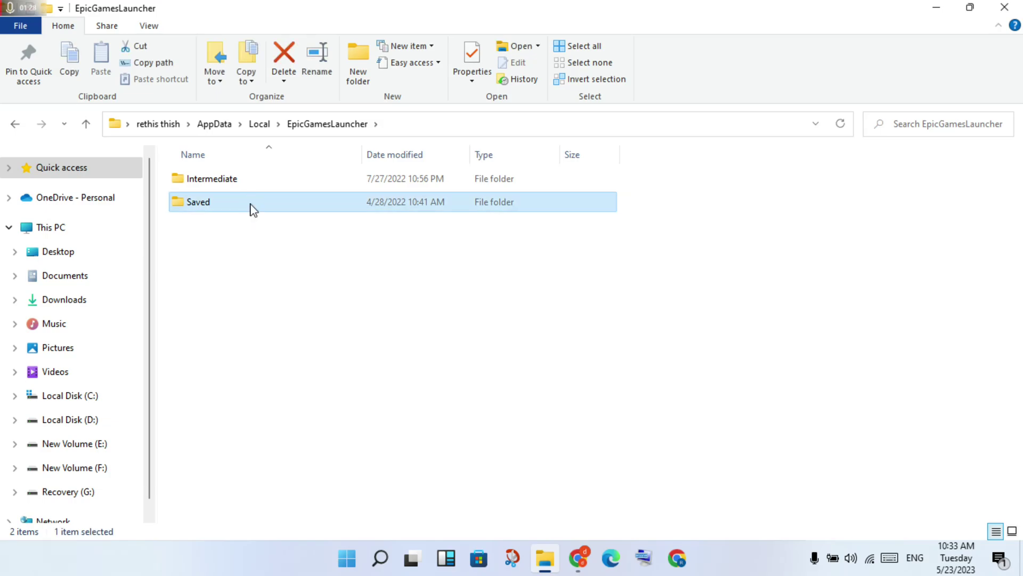
pyautogui.rightClick(253, 208)
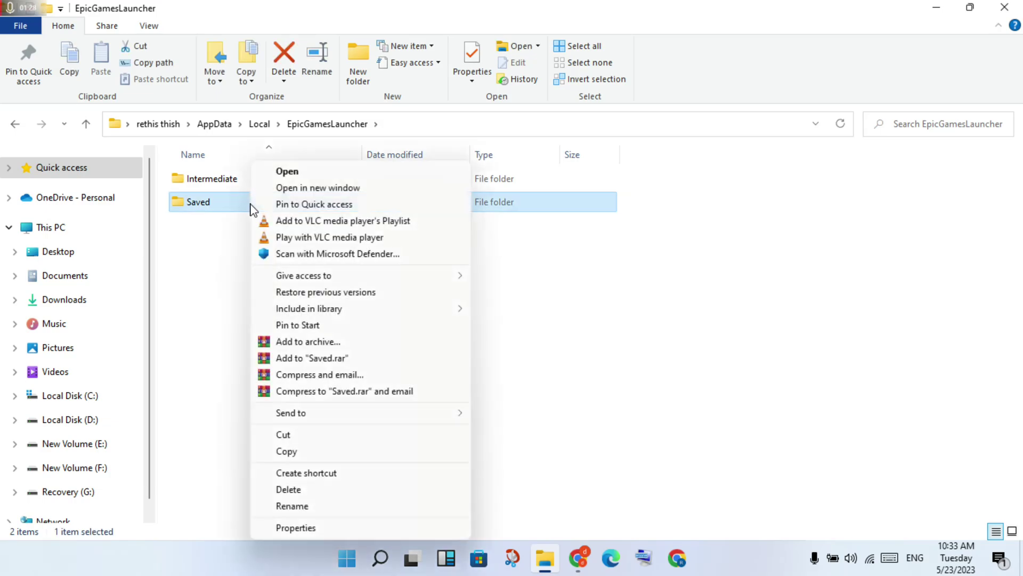
pyautogui.click(289, 170)
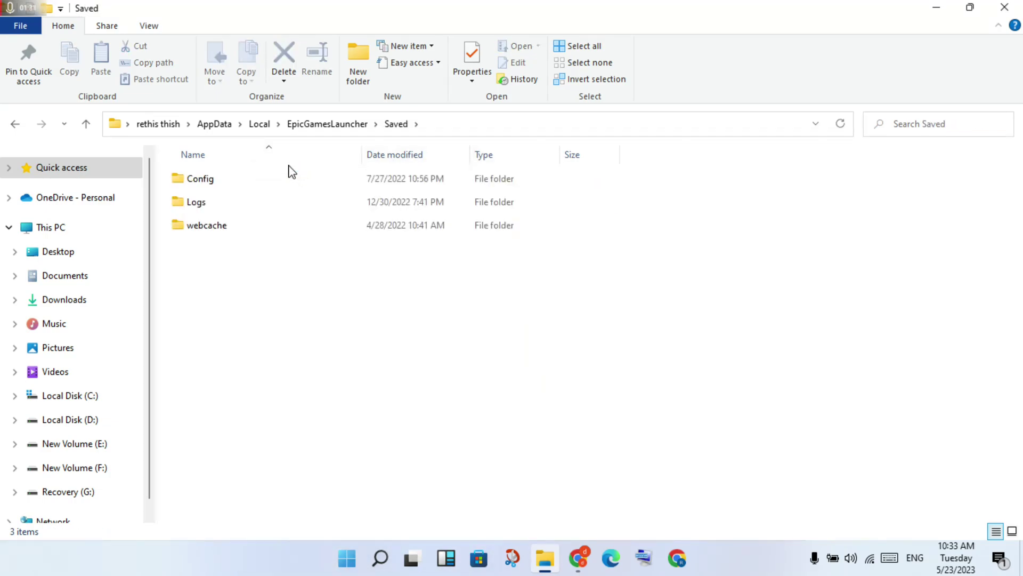
# Show the available actions for the webcache folder, including Delete, and dismiss them
pyautogui.click(238, 187)
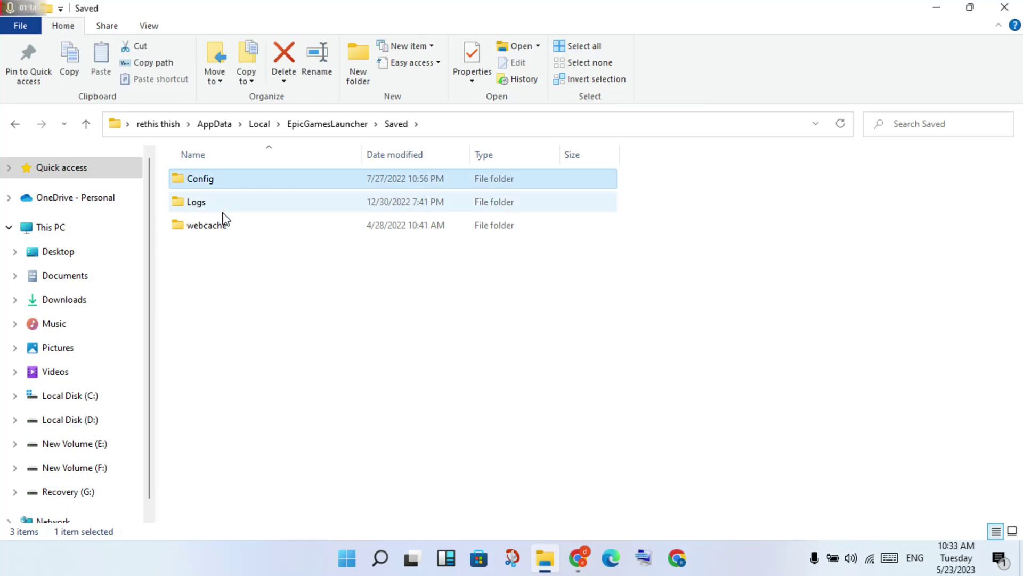
pyautogui.click(225, 232)
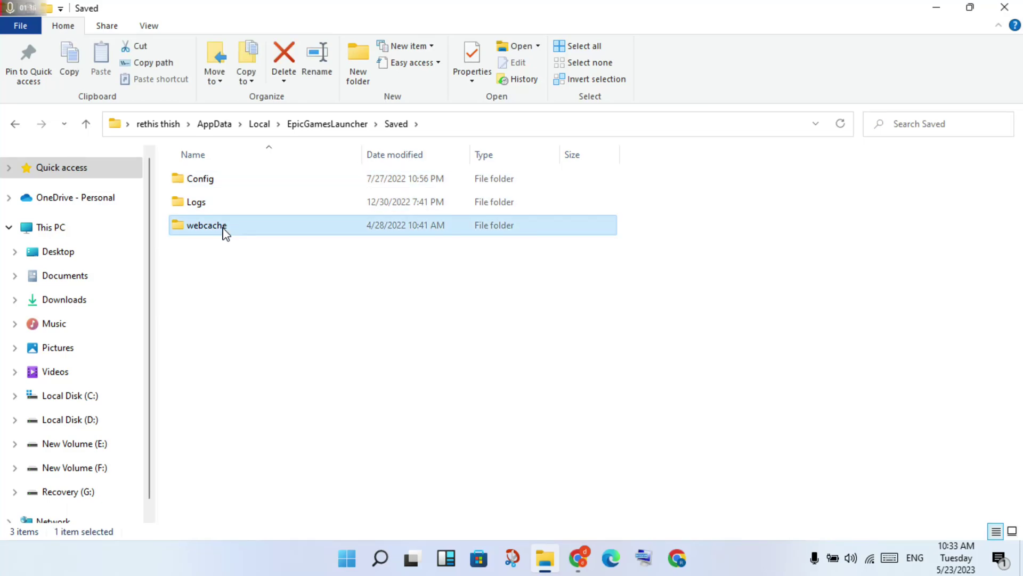
pyautogui.rightClick(225, 232)
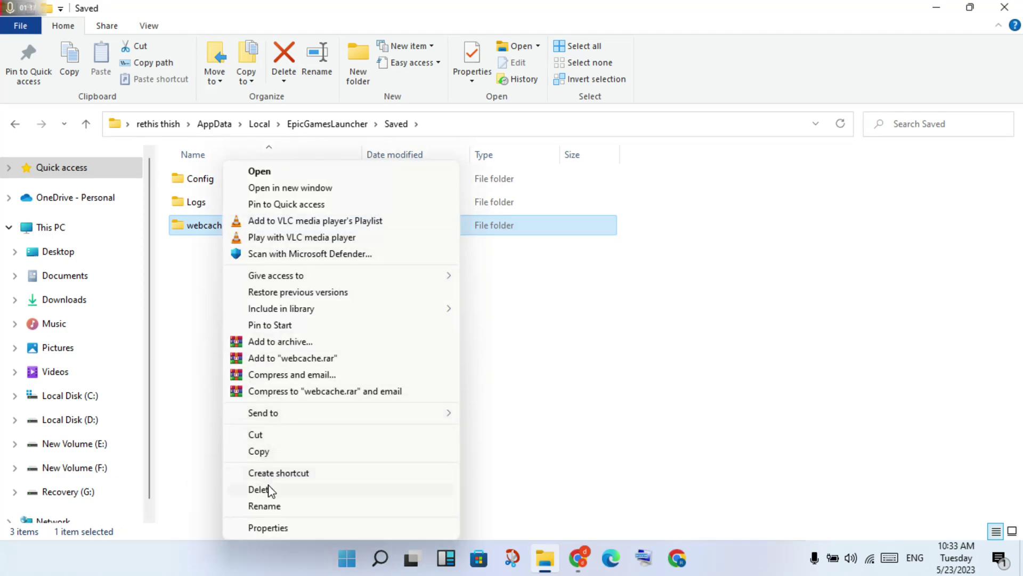
pyautogui.click(872, 356)
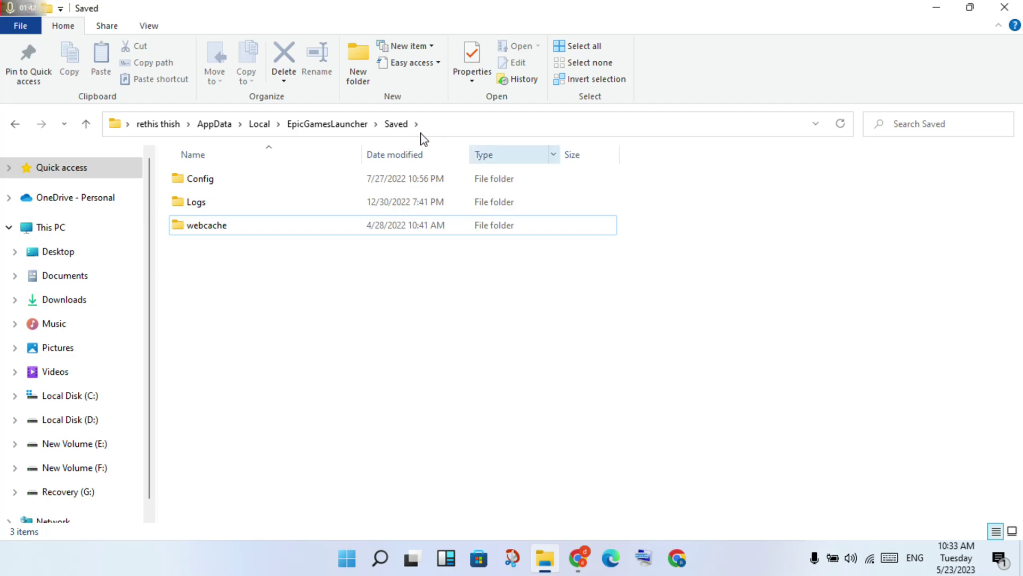
# Return to the Local folder, view the actions available for the Epic Games and EpicGamesLauncher folders, and close the window
pyautogui.click(260, 126)
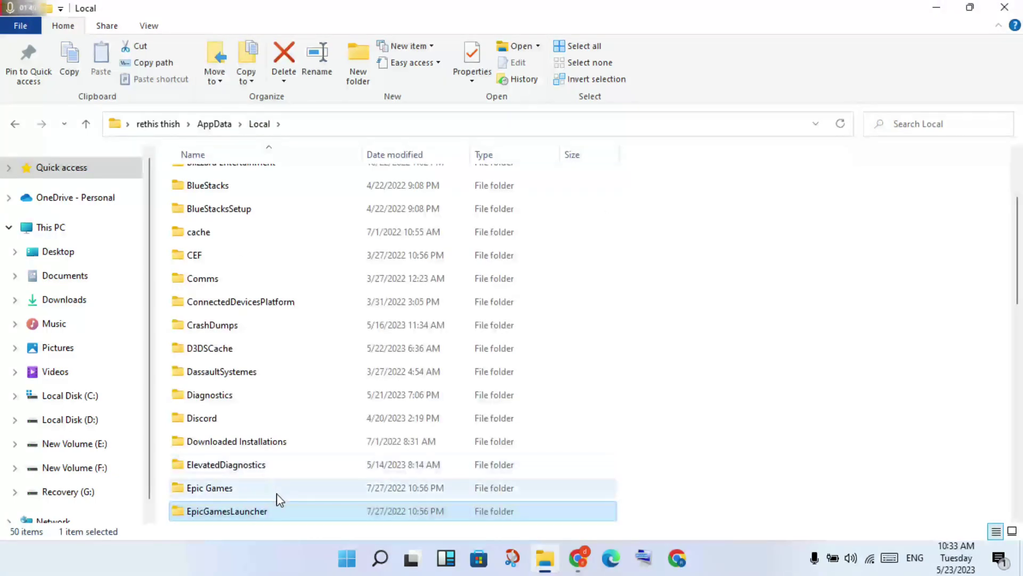
pyautogui.click(276, 493)
pyautogui.rightClick(277, 499)
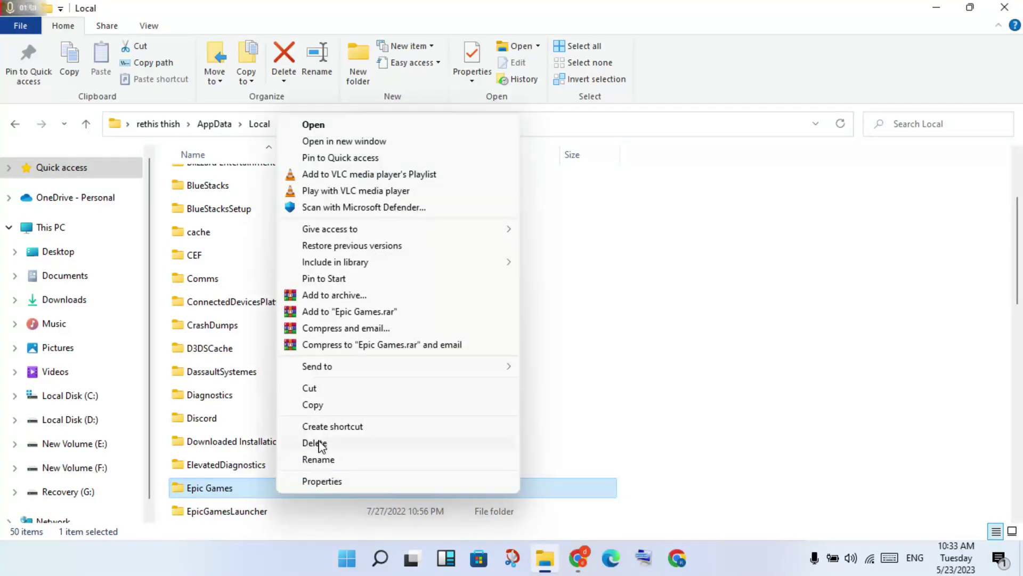
pyautogui.click(223, 513)
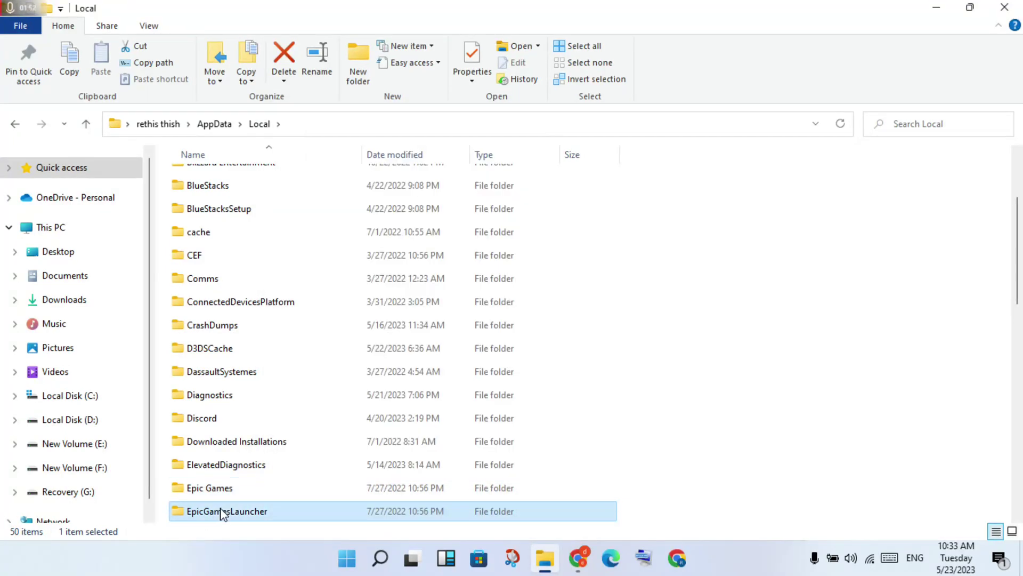
pyautogui.rightClick(222, 513)
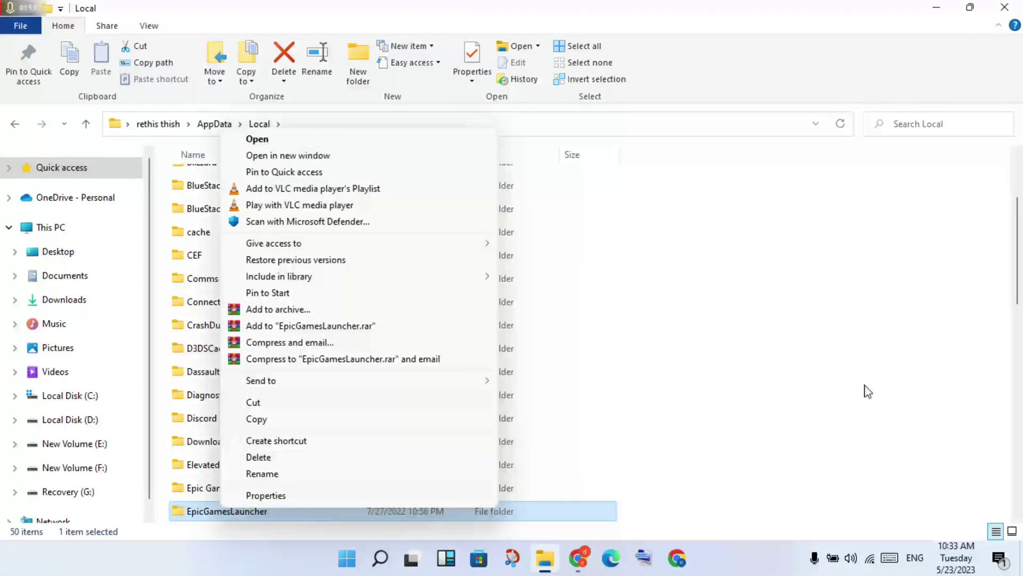
pyautogui.click(967, 331)
pyautogui.click(1005, 7)
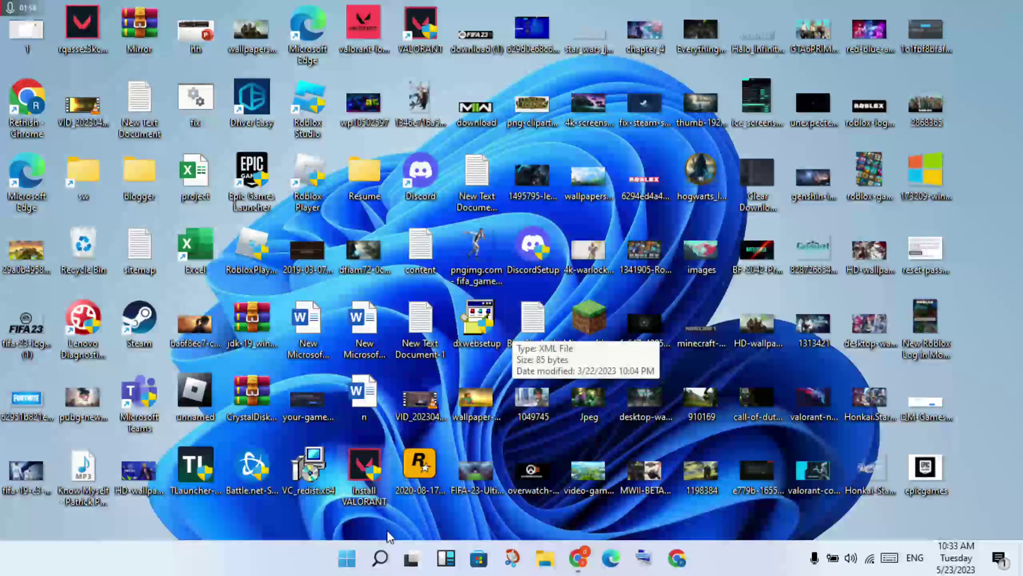
# Find and open Control Panel, and bring up its list of programs to uninstall
pyautogui.click(381, 558)
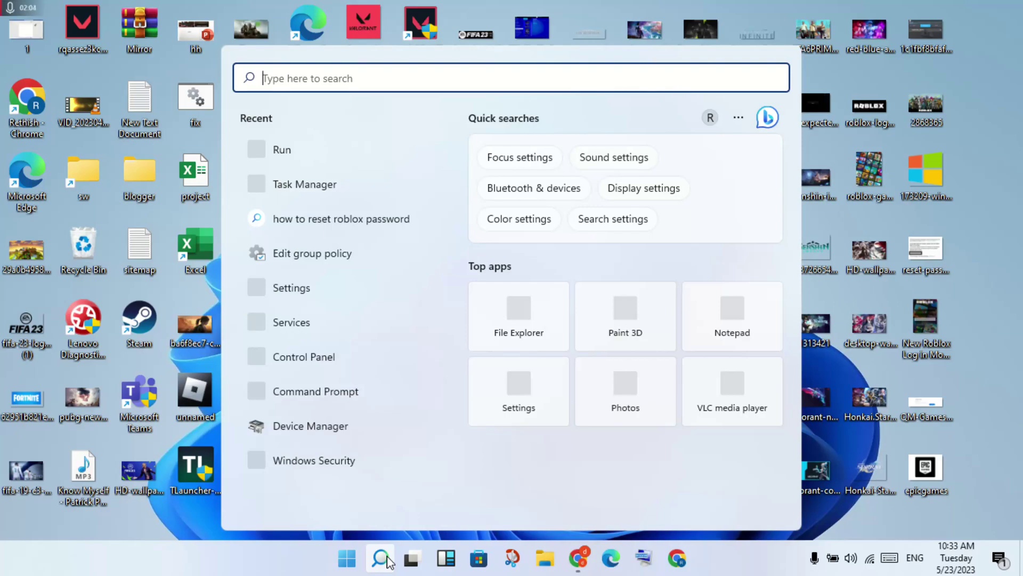
pyautogui.write('contr')
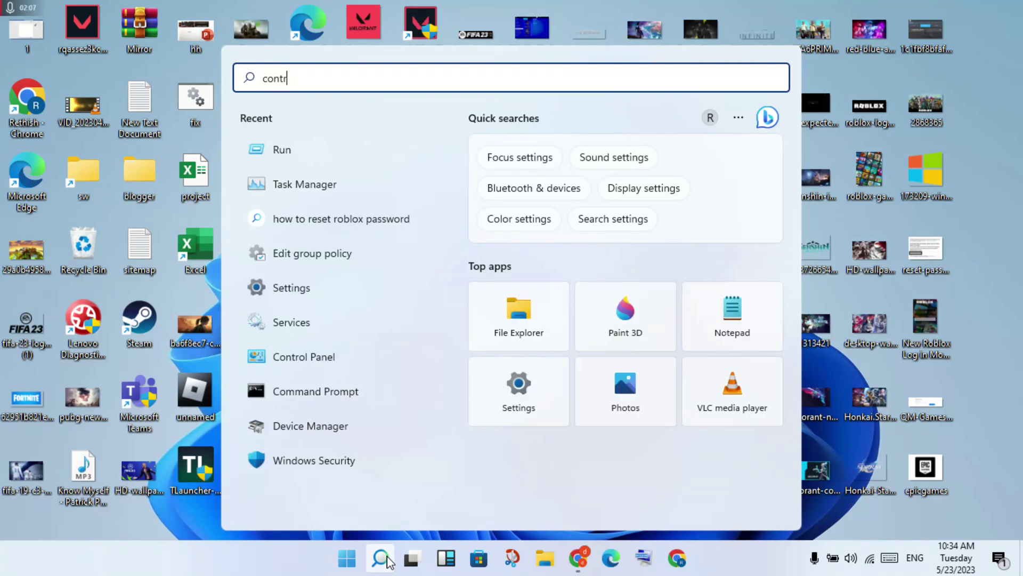
pyautogui.write('o')
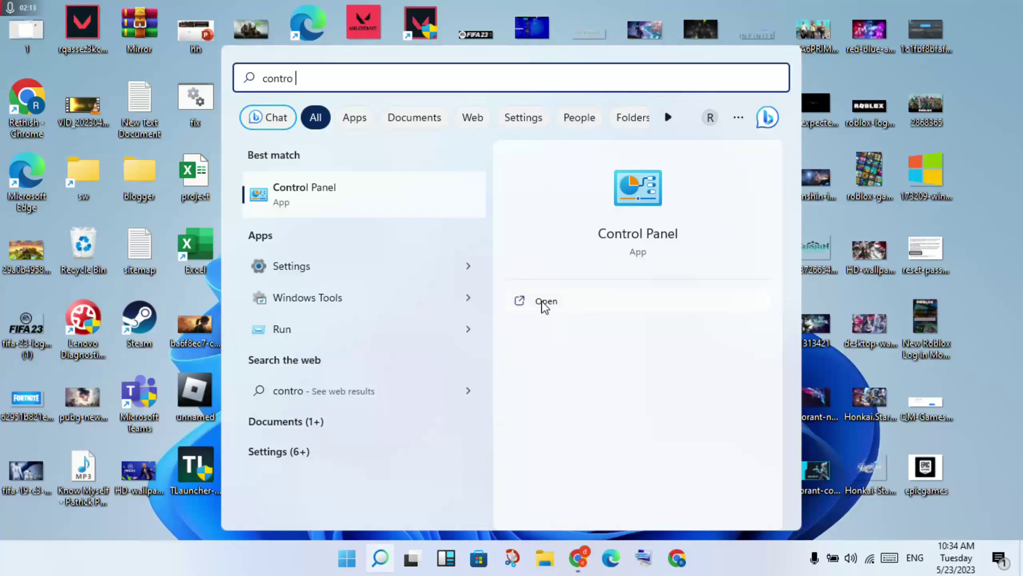
pyautogui.click(543, 302)
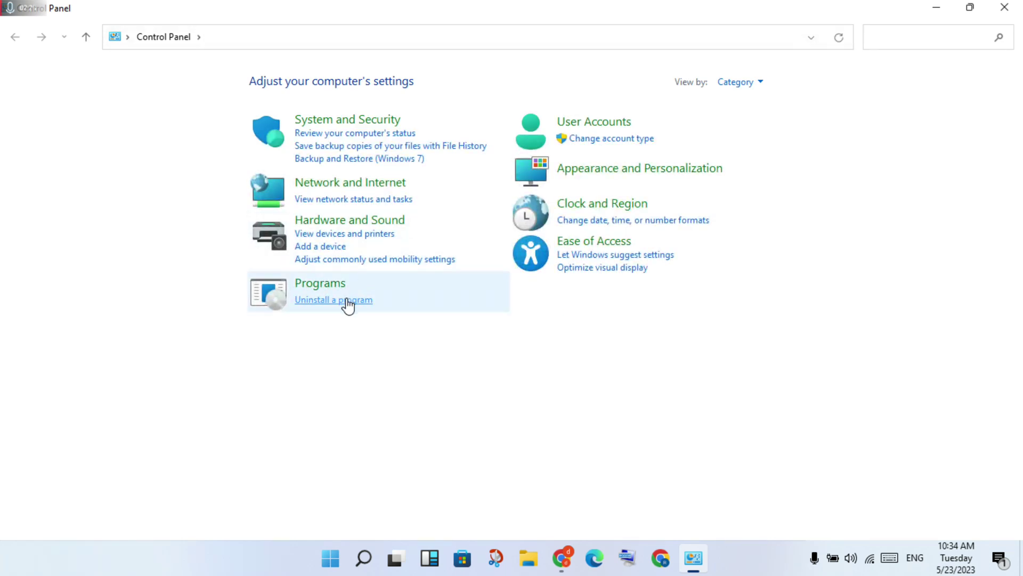
pyautogui.click(347, 301)
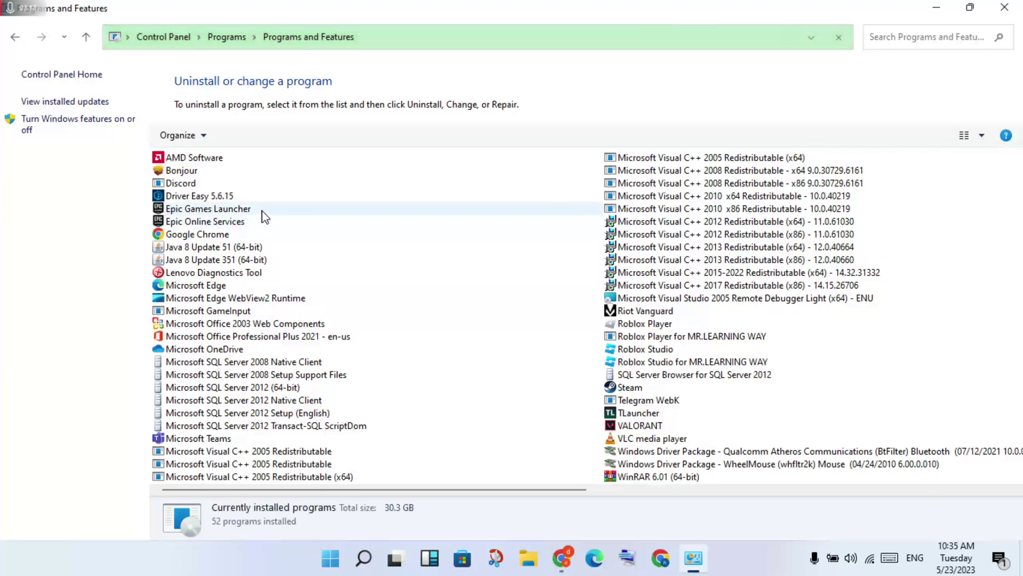
# View the Uninstall and Repair options for Epic Games Launcher and close Programs and Features
pyautogui.rightClick(265, 217)
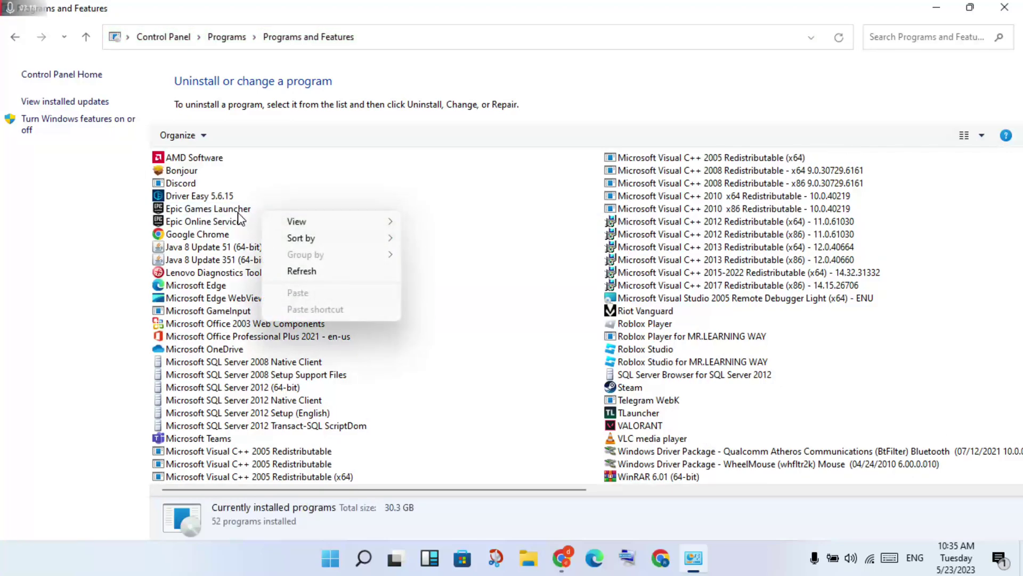
pyautogui.click(239, 215)
pyautogui.rightClick(239, 214)
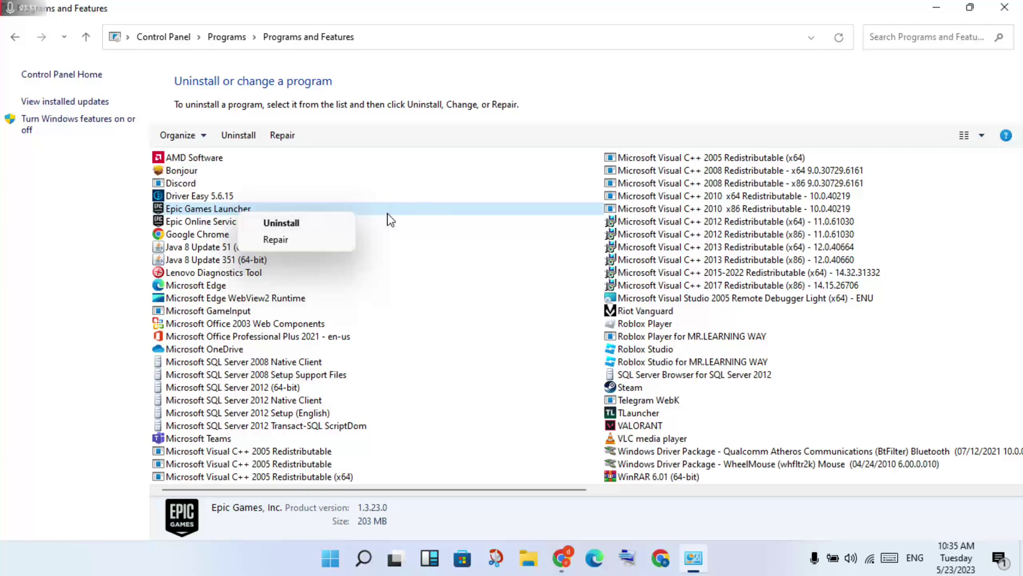
pyautogui.click(1004, 7)
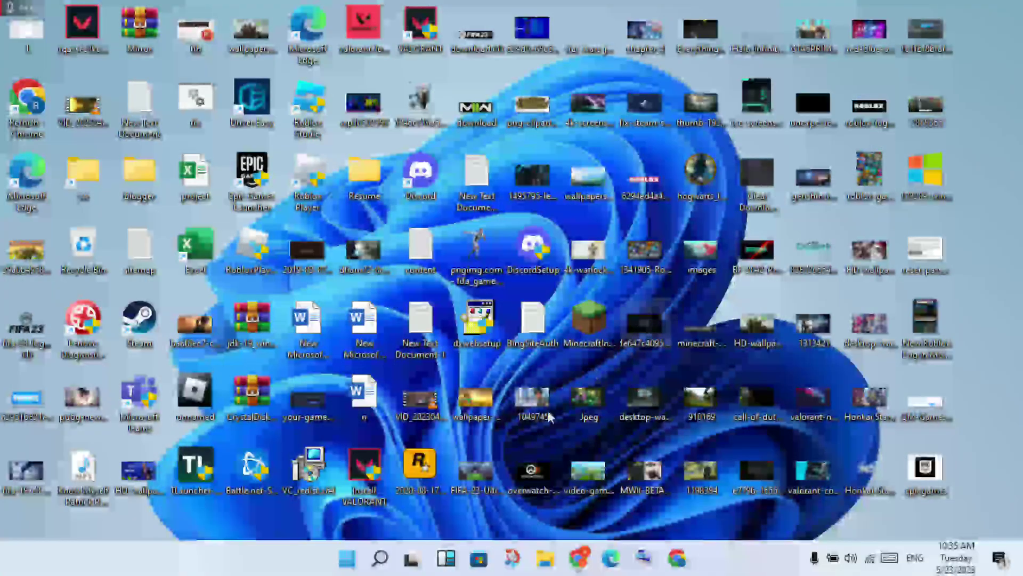
# Open the Windows search
pyautogui.click(387, 566)
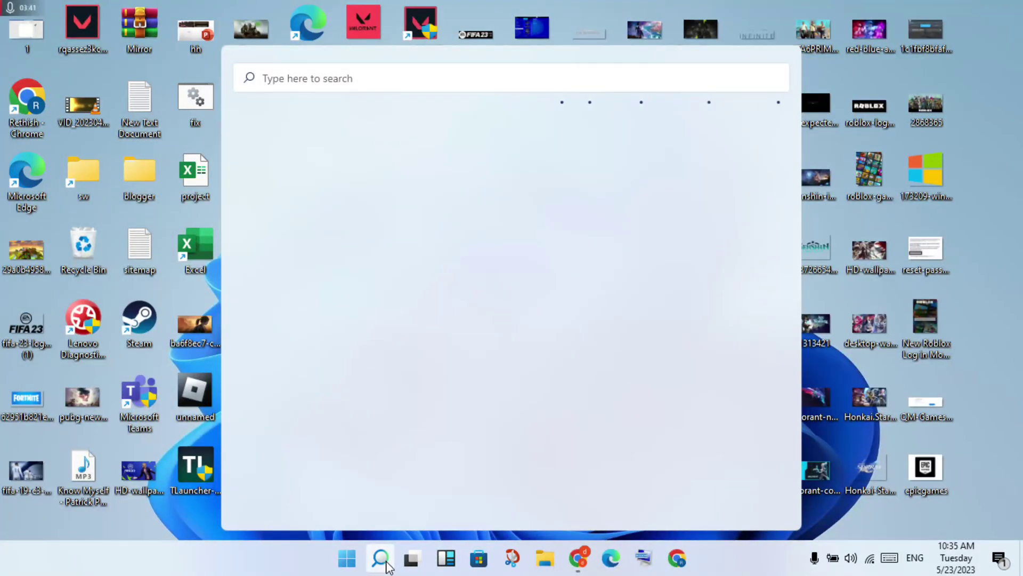
pyautogui.write('windows')
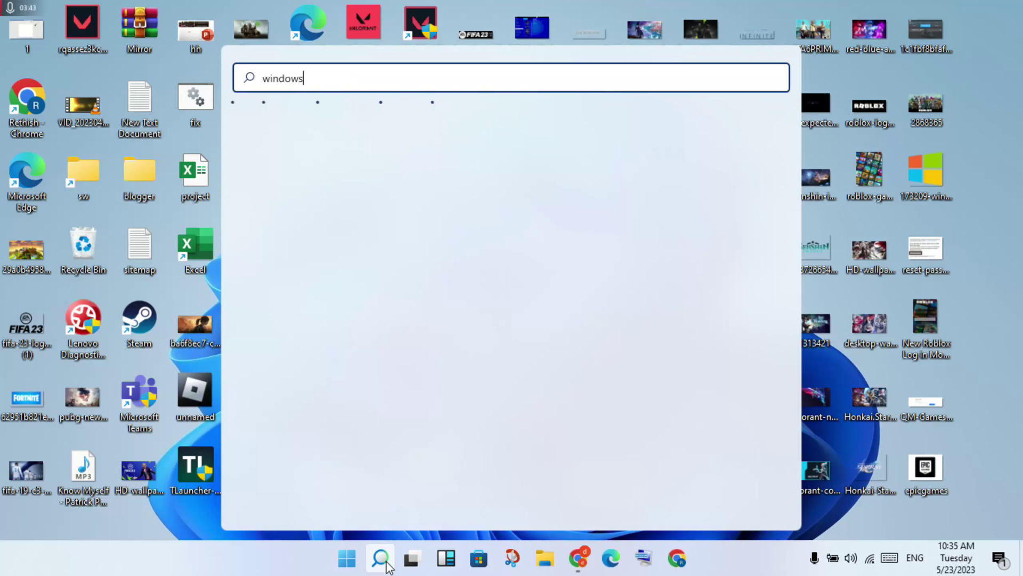
pyautogui.write(' s')
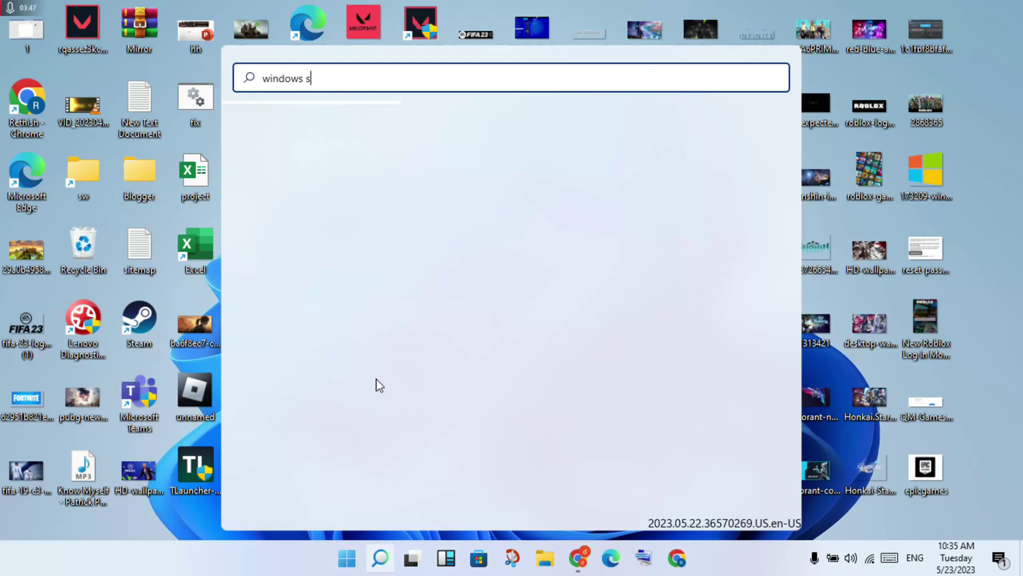
pyautogui.press('BackSpace')
pyautogui.press('BackSpace')
pyautogui.press('BackSpace')
pyautogui.press('BackSpace')
pyautogui.press('BackSpace')
pyautogui.press('BackSpace')
pyautogui.press('BackSpace')
pyautogui.press('BackSpace')
pyautogui.press('BackSpace')
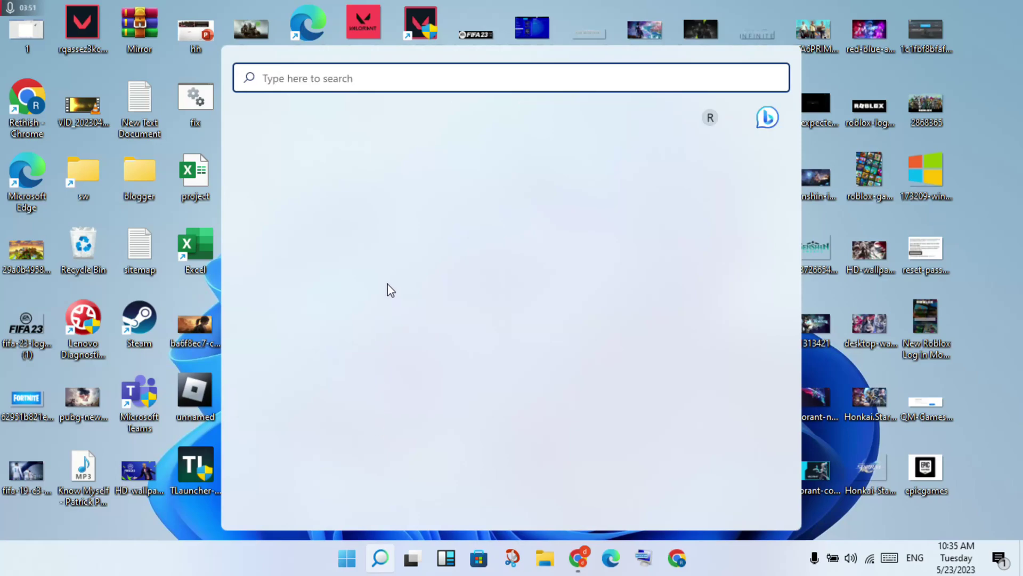
# Search for "windows s" and open the Virus & threat protection area of Windows Security
pyautogui.write('wind')
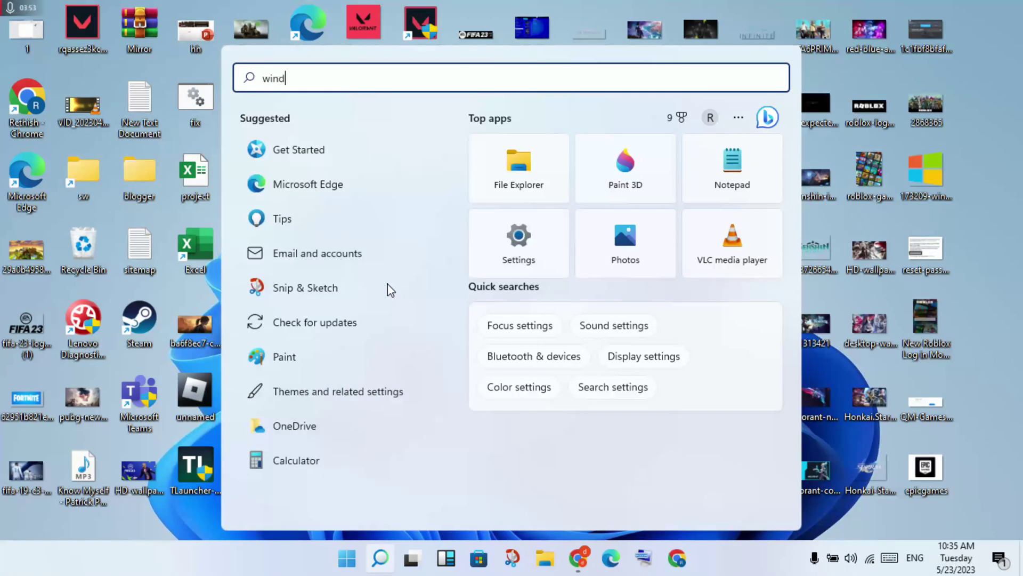
pyautogui.write('ows s')
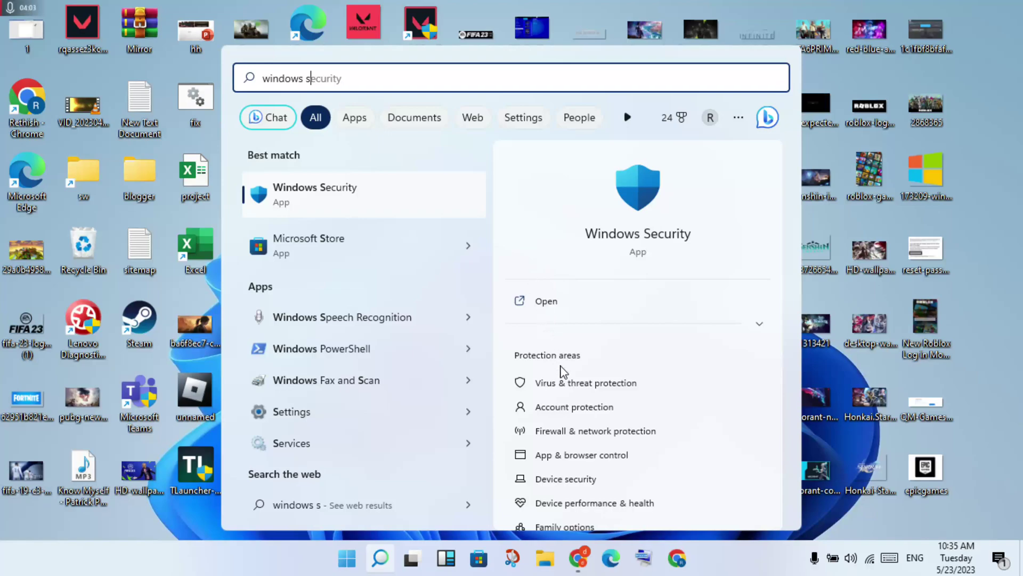
pyautogui.click(620, 385)
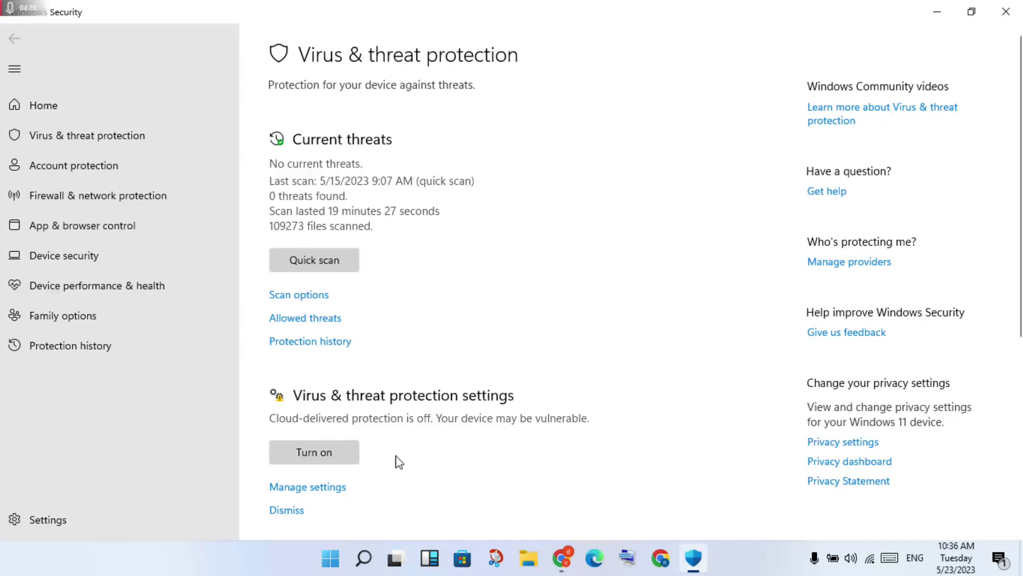
# Turn off Real-time protection in the Virus & threat protection settings and close Windows Security
pyautogui.click(318, 487)
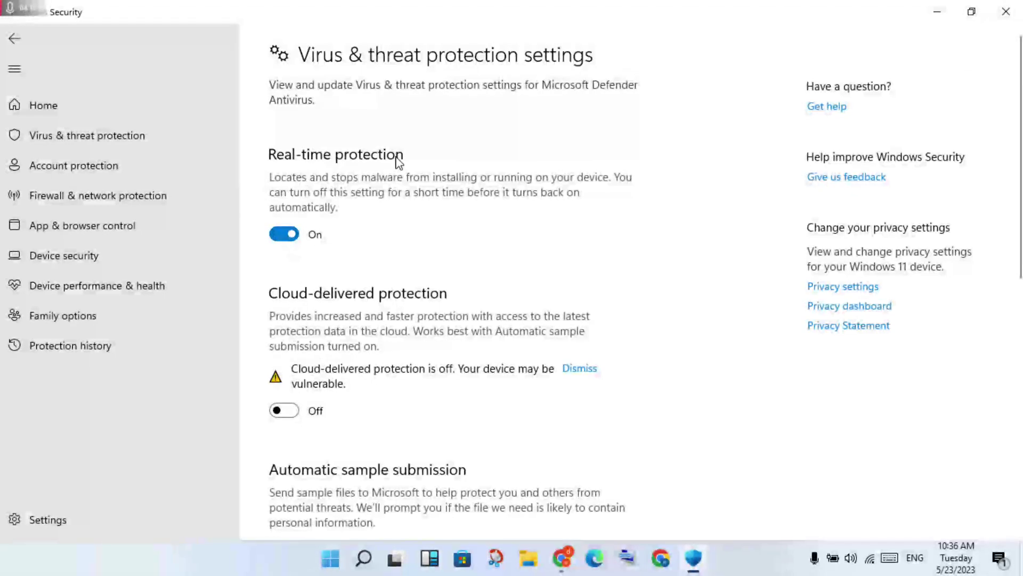
pyautogui.click(286, 237)
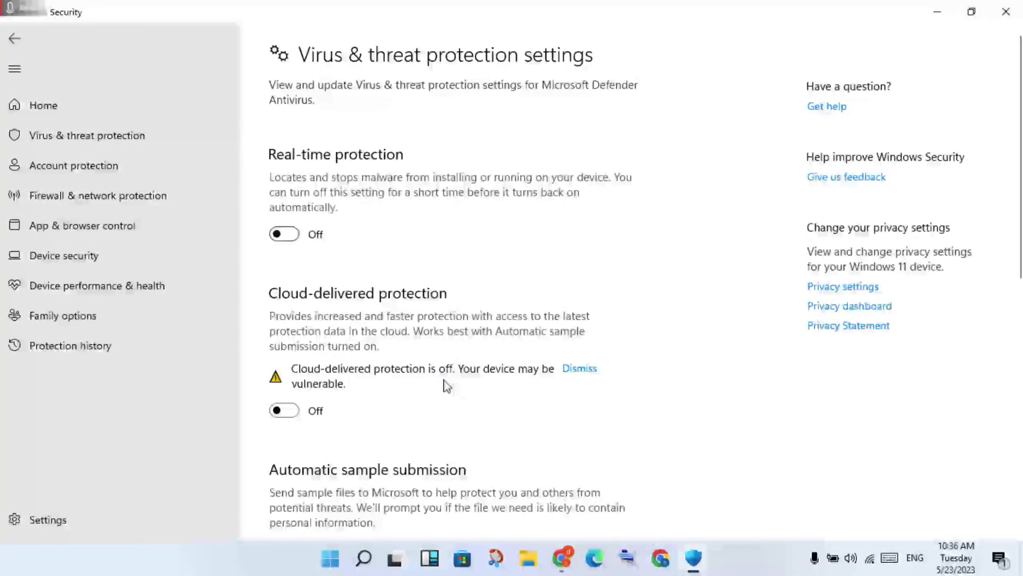
pyautogui.click(1016, 9)
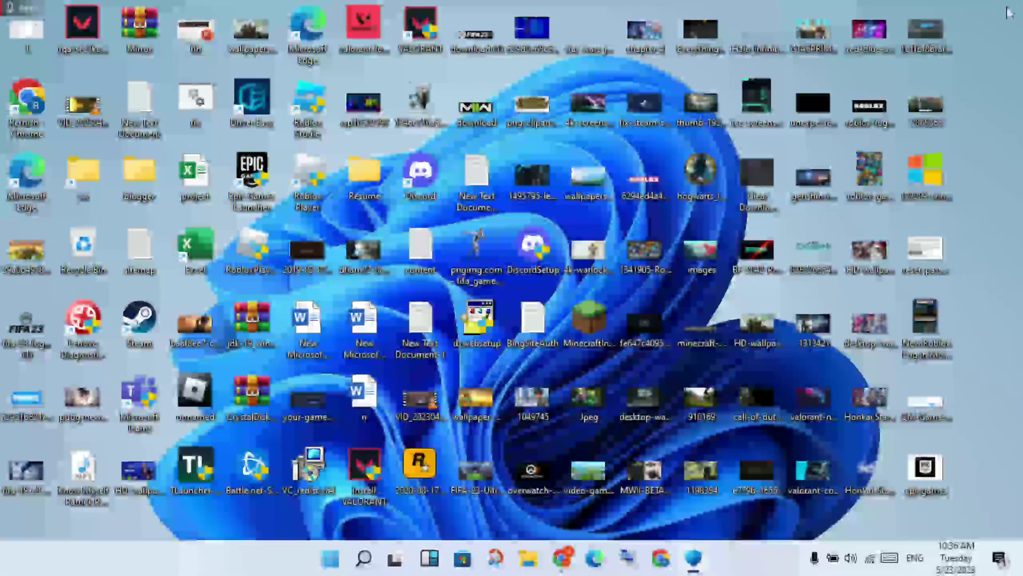